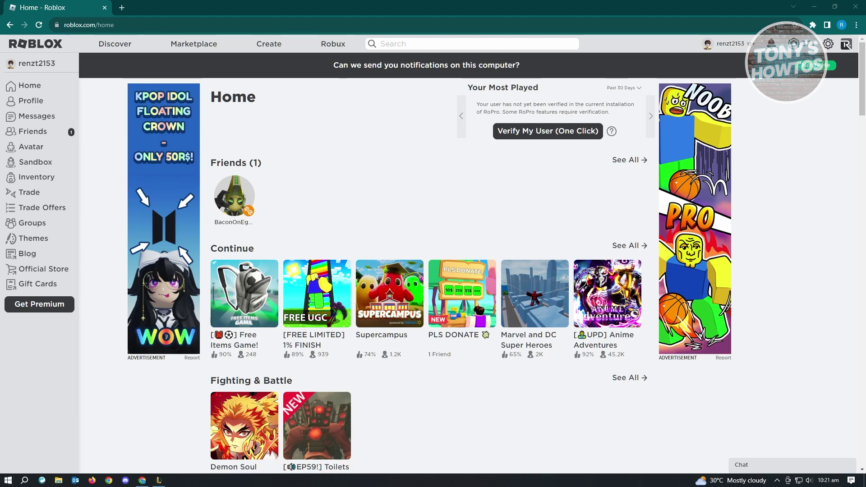
Step: Search for 'control' and launch Control Panel
left_click(3, 483)
left_click(25, 480)
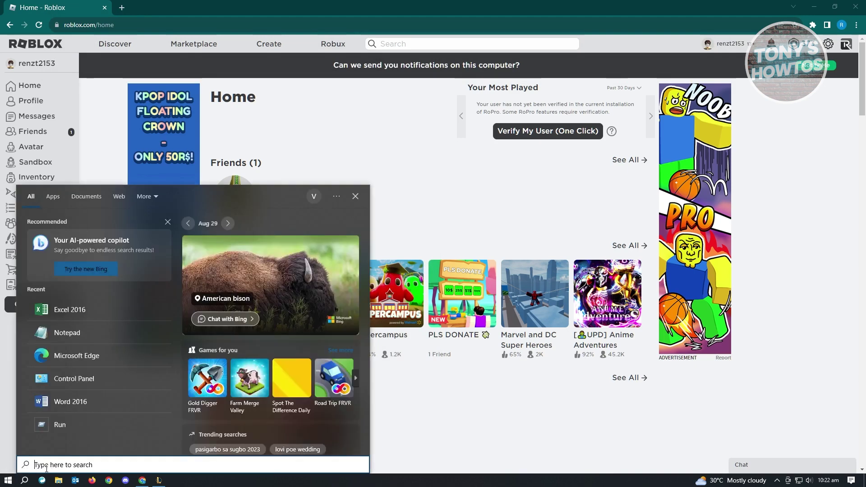
type("control")
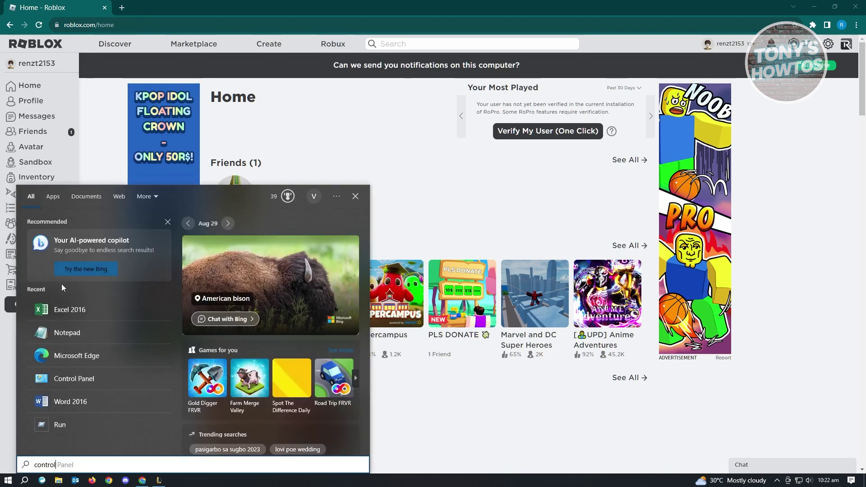
left_click(77, 238)
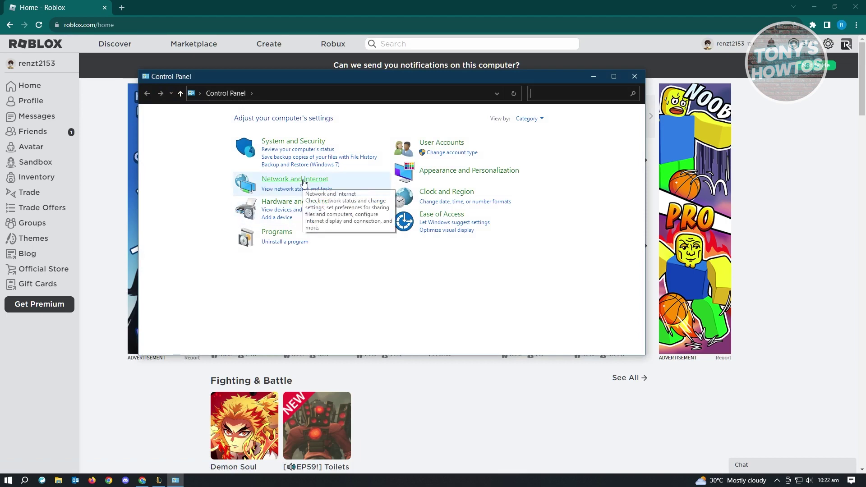
Step: Go through Network and Sharing Center to Ethernet's properties and open its IPv4 (TCP/IPv4) settings
left_click(303, 183)
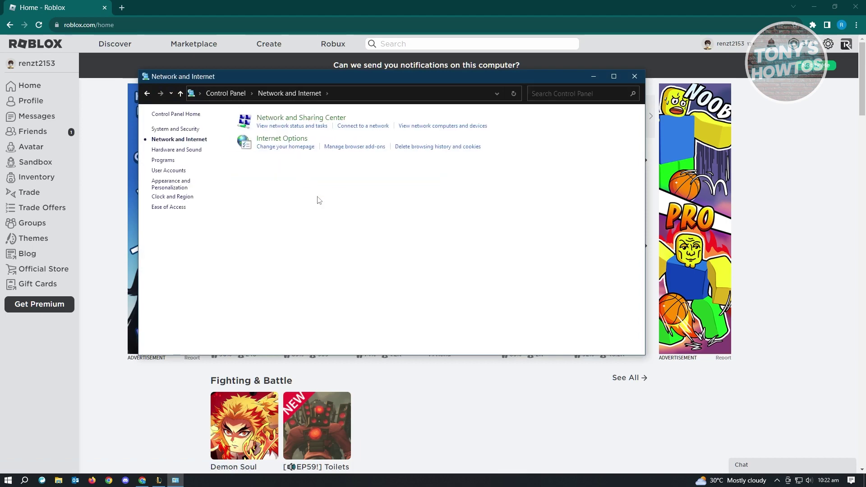
left_click(314, 118)
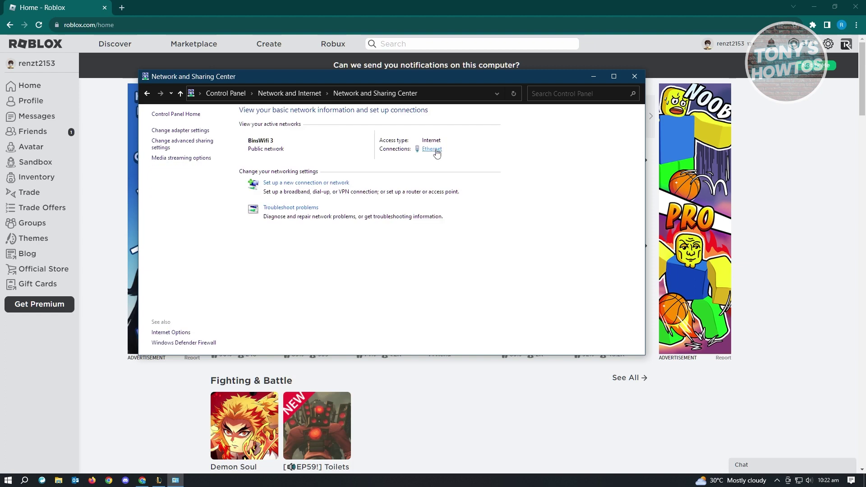
left_click(436, 150)
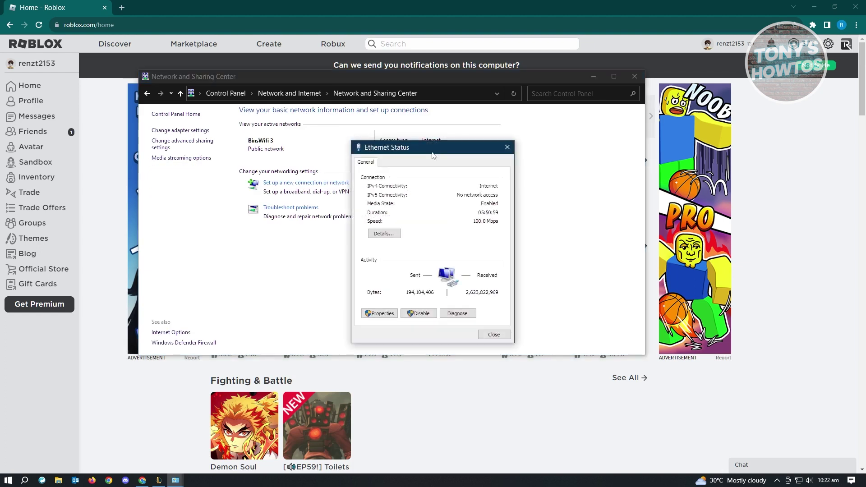
left_click(378, 313)
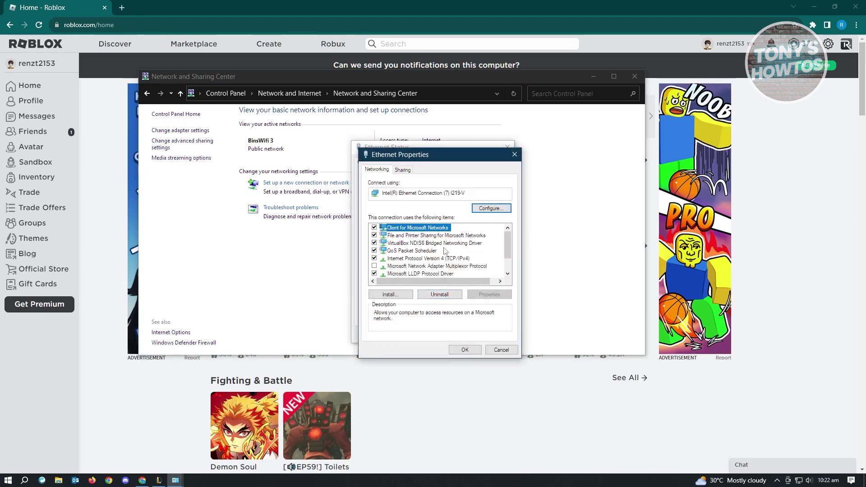
left_click(449, 258)
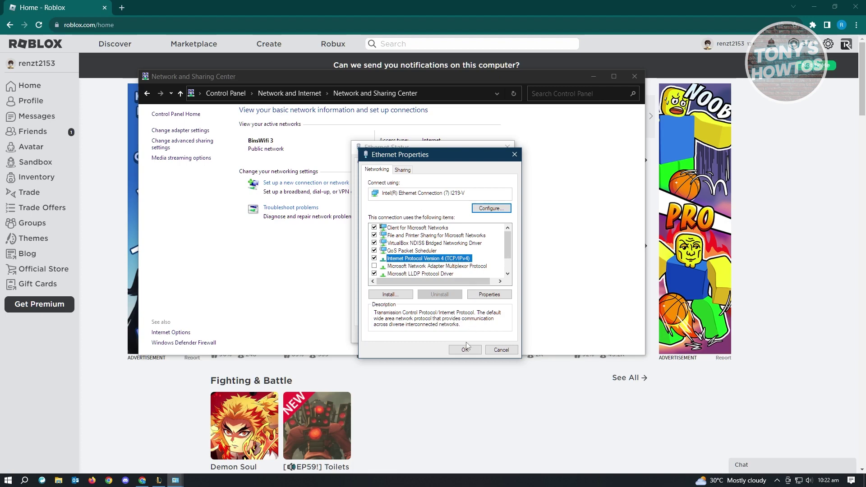
left_click(489, 294)
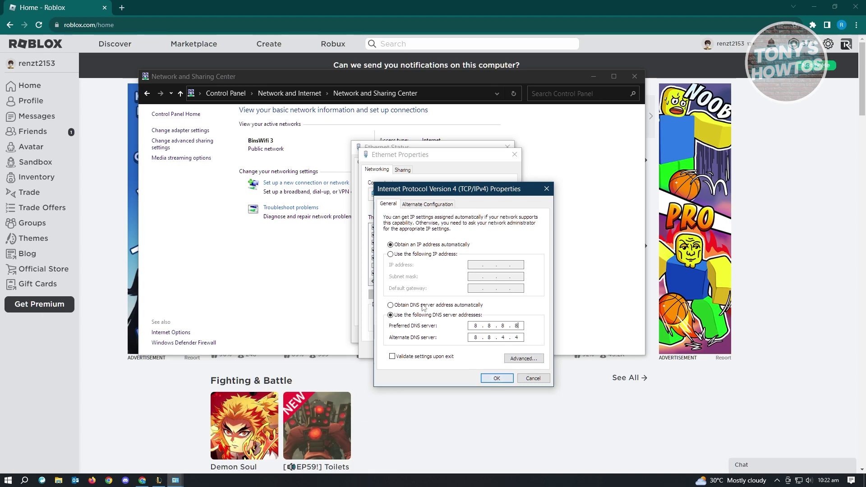
Step: Confirm DNS servers 8.8.8.8 and 8.8.4.4, then close the Ethernet and Network and Sharing Center windows
left_click(505, 381)
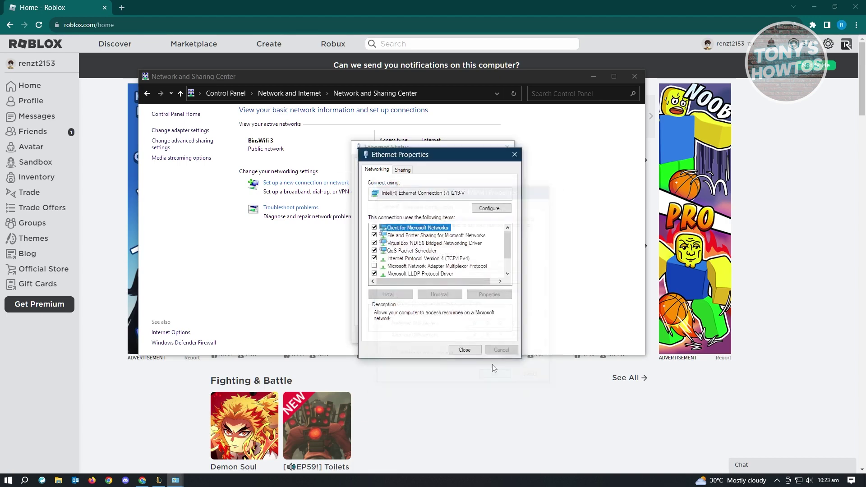
left_click(471, 350)
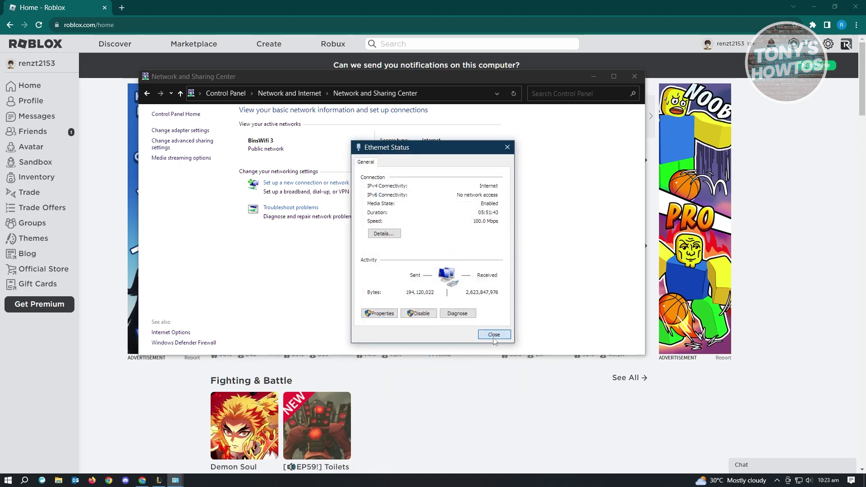
left_click(494, 334)
left_click(634, 78)
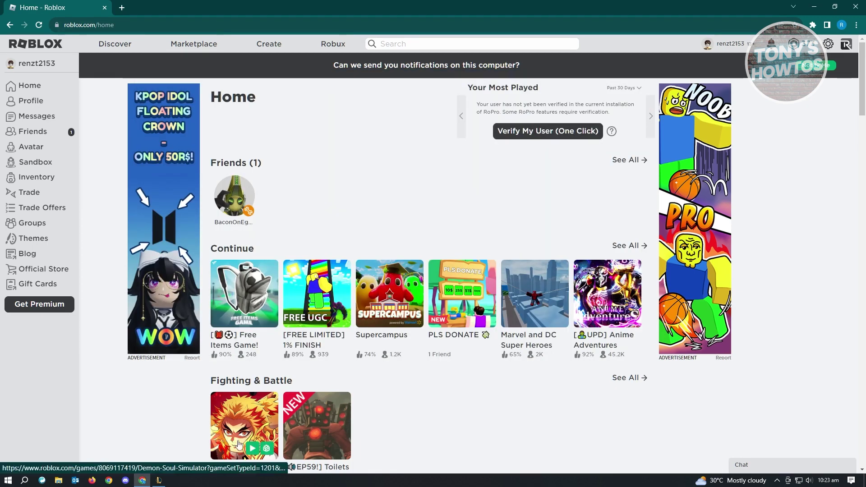
Step: Open Command Prompt from a 'cmd' search, run ipconfig /flushdns, then close it
left_click(25, 481)
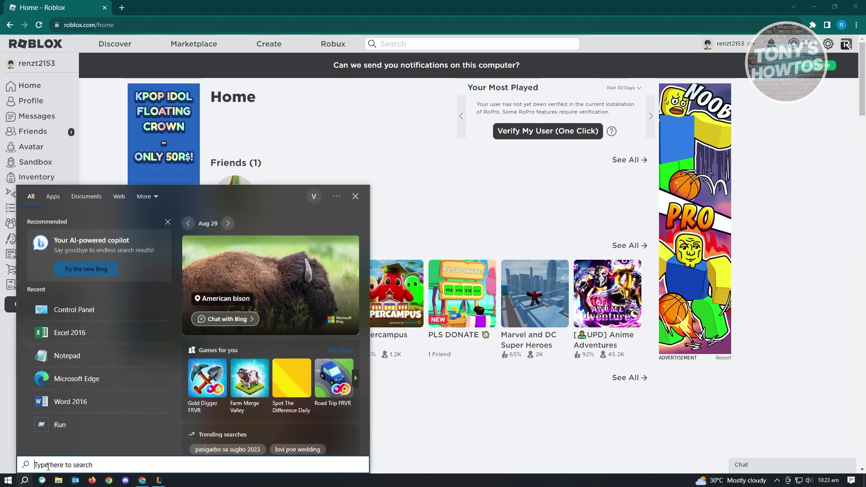
type("cmd")
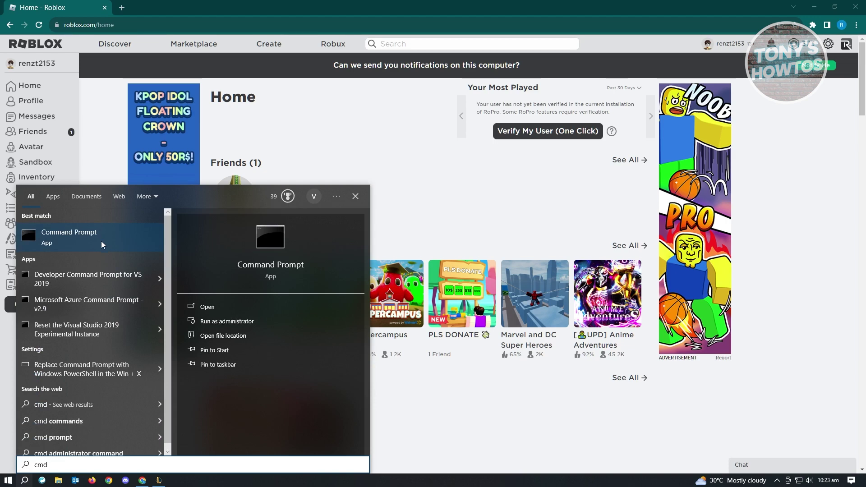
left_click(85, 238)
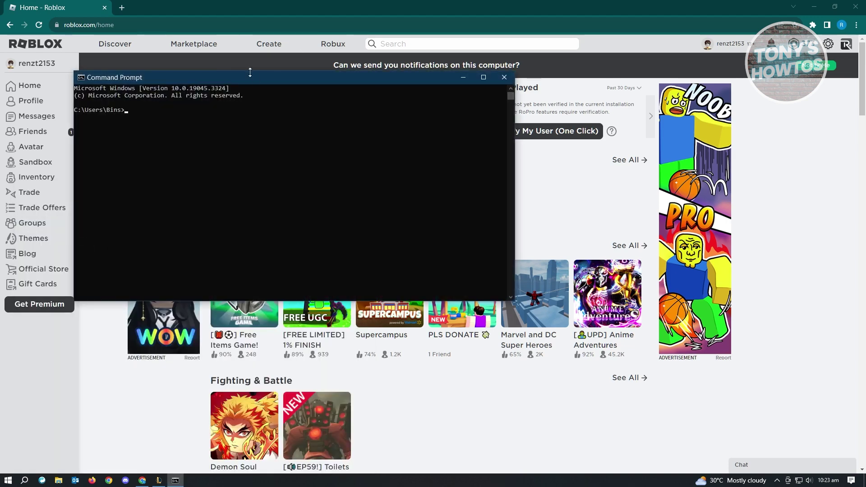
left_click_drag(269, 78, 449, 110)
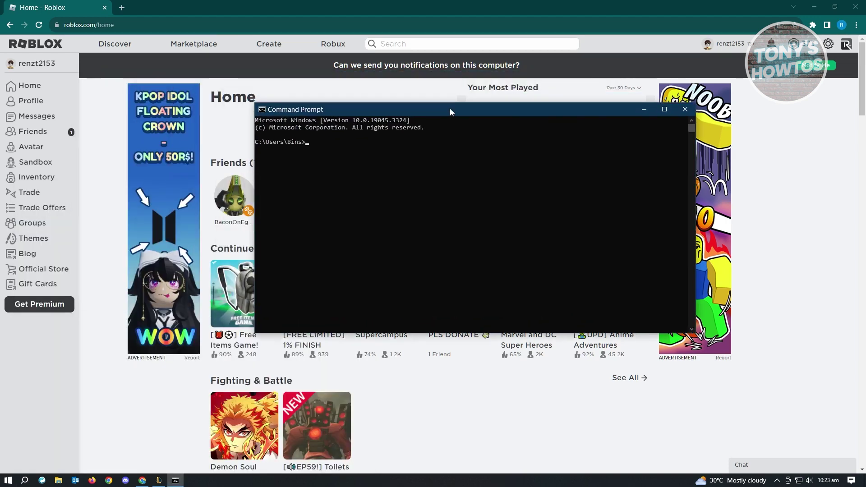
left_click(378, 143)
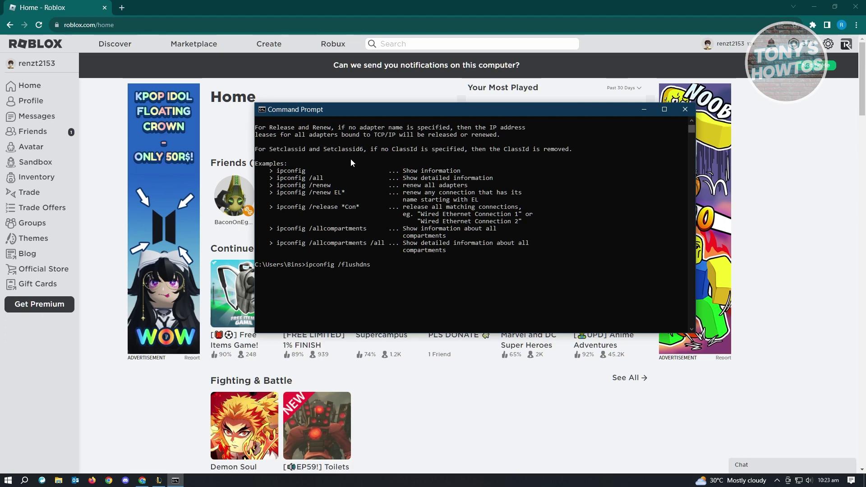
key("Return")
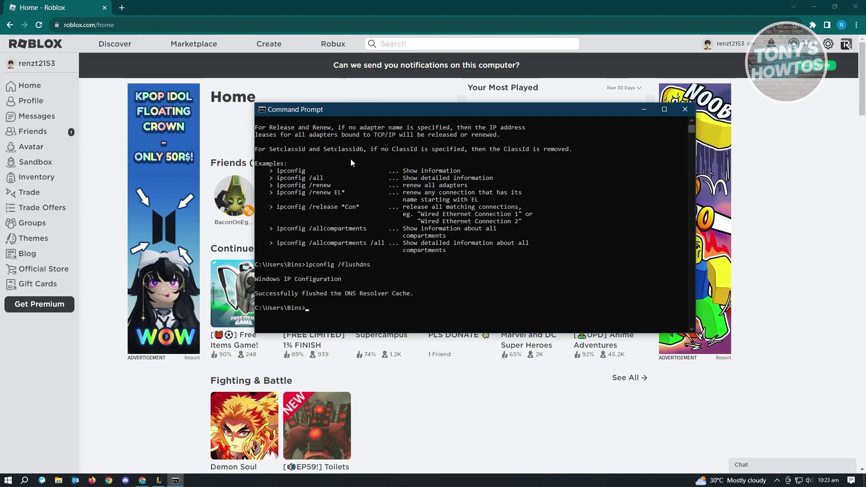
left_click(677, 115)
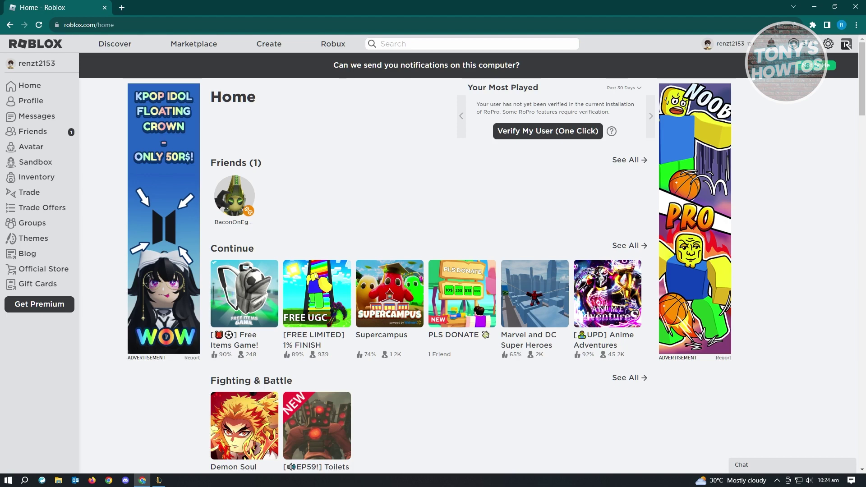
left_click(8, 480)
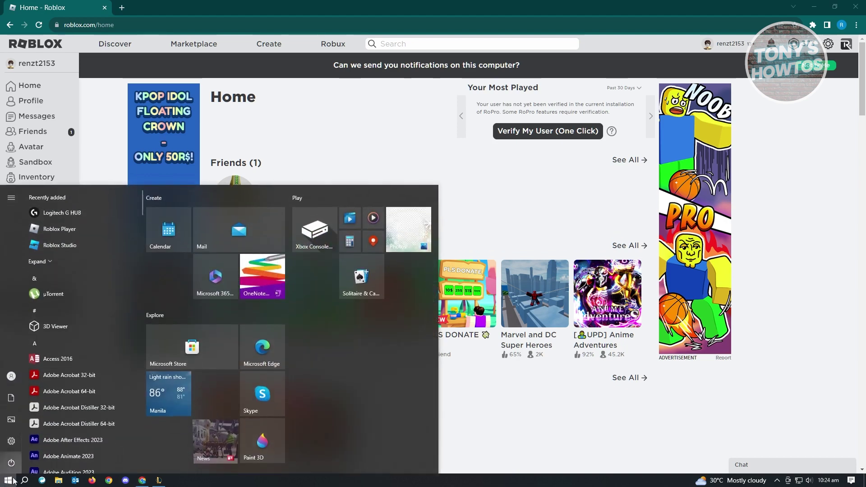
Step: In Settings, go to Update & Security > Delivery Optimization > Advanced options
left_click(13, 442)
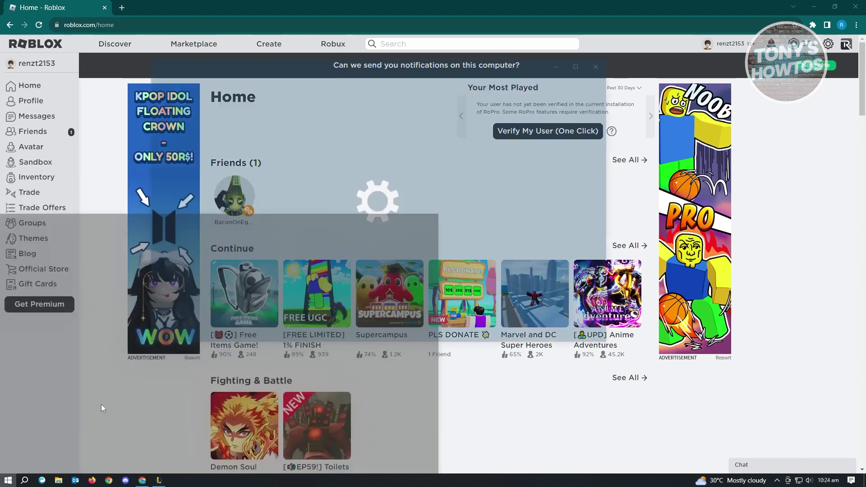
left_click(283, 334)
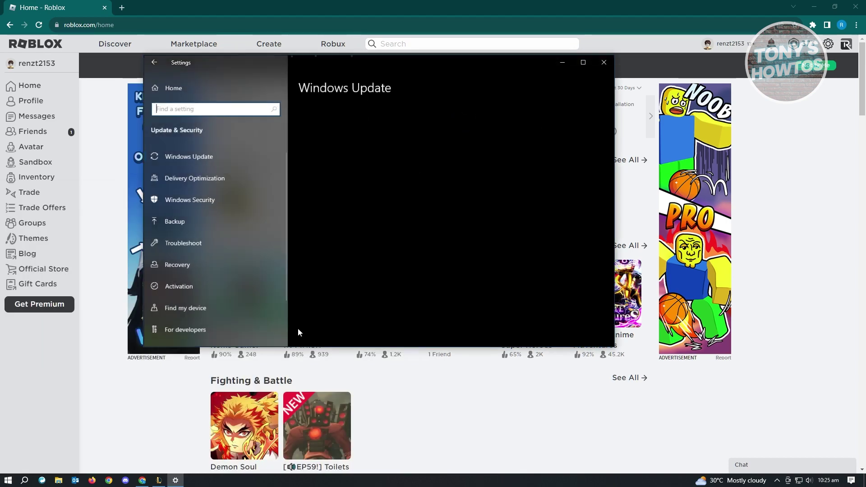
left_click(222, 180)
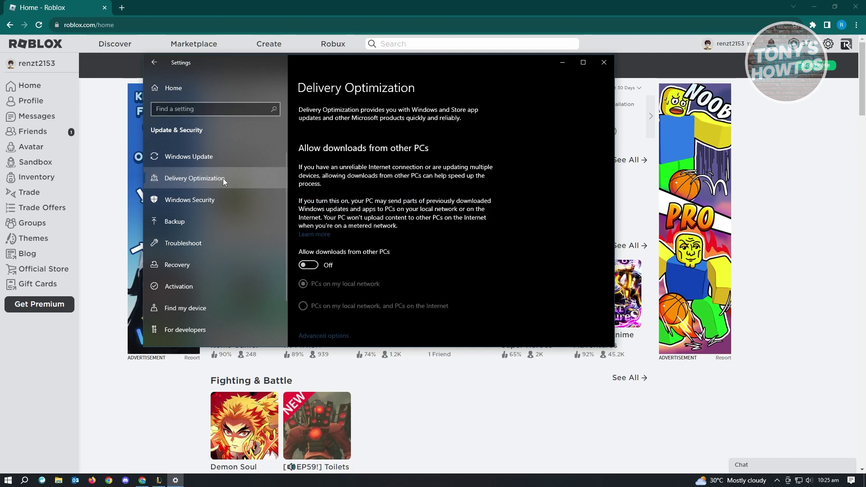
scroll(464, 252, "down", 2)
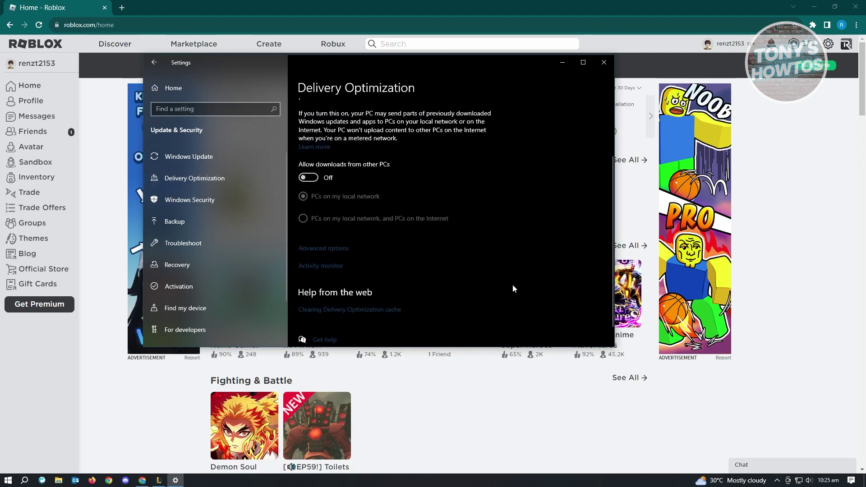
left_click(324, 249)
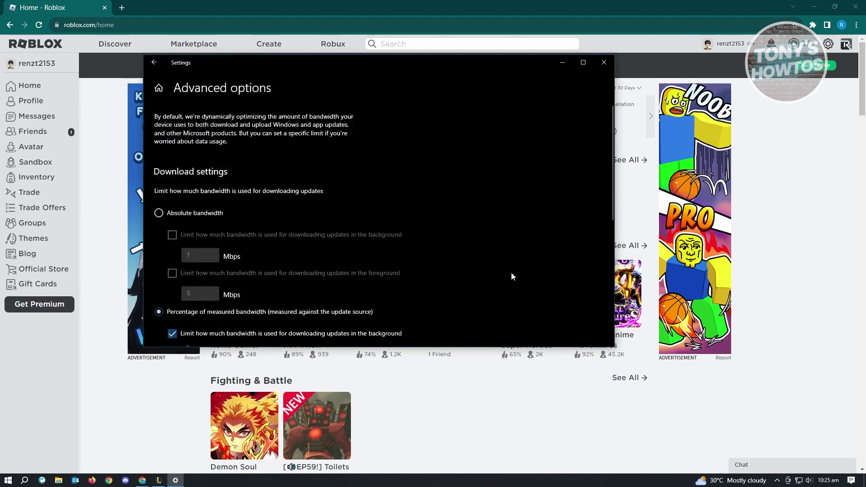
Step: Lower the foreground update download limit slider from 90% to about 15%
scroll(508, 265, "down", 3)
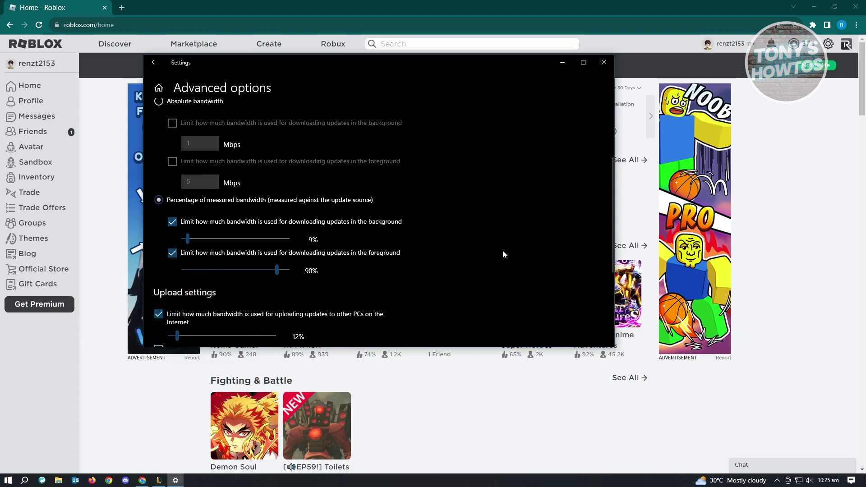
left_click_drag(281, 270, 195, 284)
left_click_drag(194, 270, 195, 275)
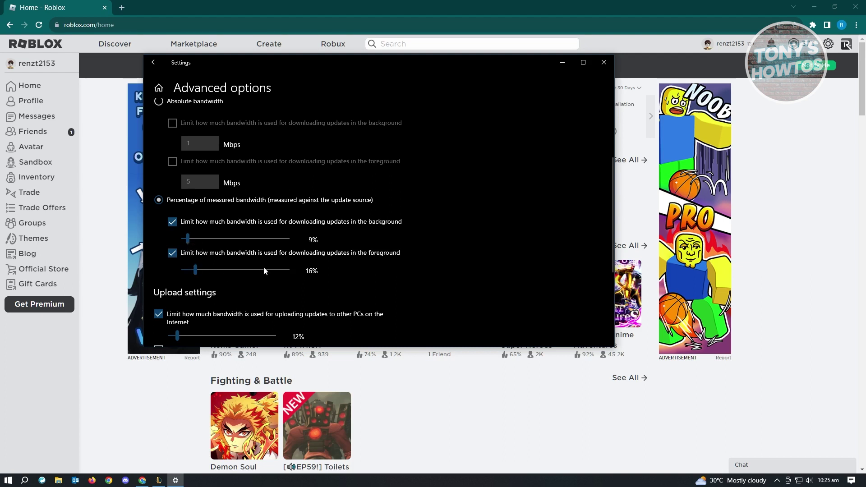